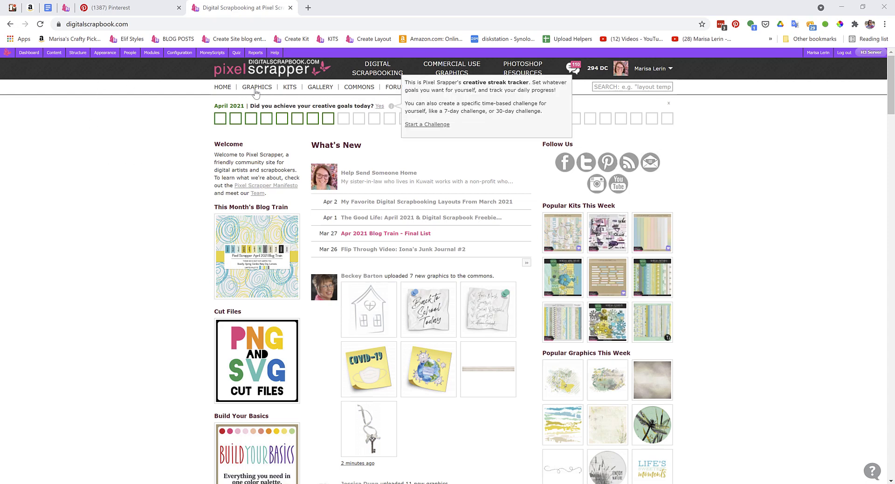
Search Pixel Scrapper's free graphics for 'layout template'.
left_click(256, 91)
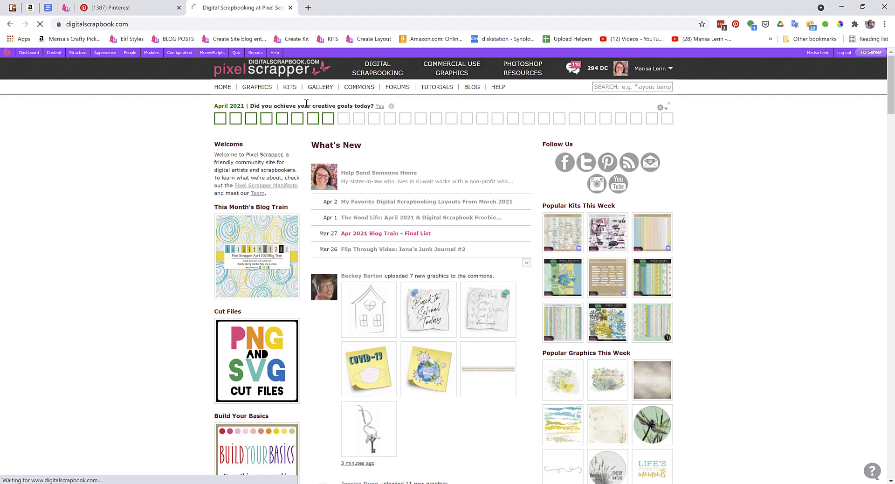
left_click(437, 162)
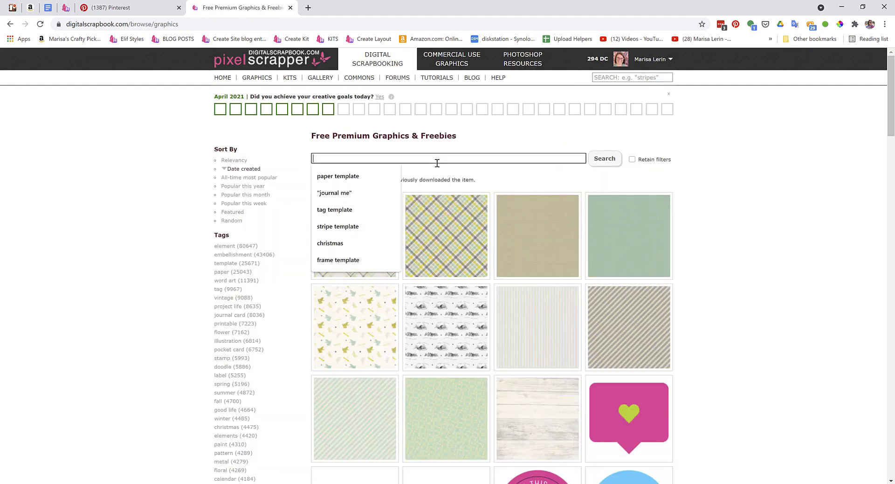
type("layout tem[pla")
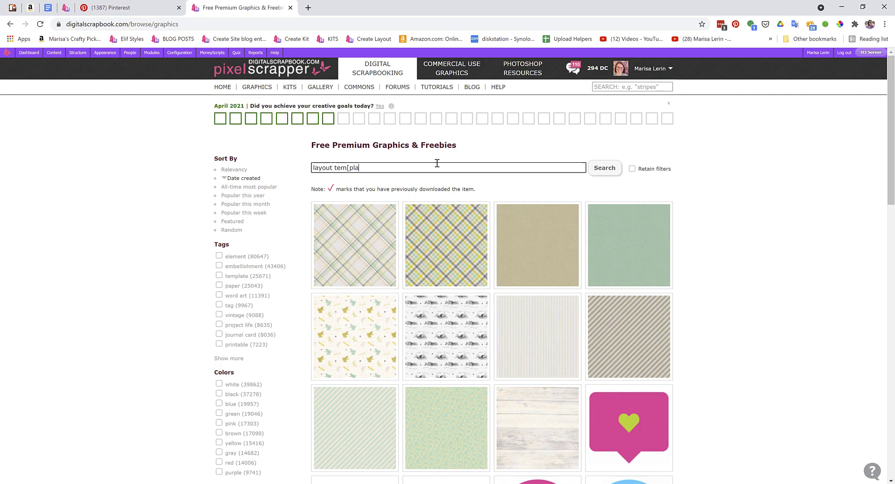
key("BackSpace")
key("BackSpace")
key("BackSpace")
key("BackSpace")
type("plat")
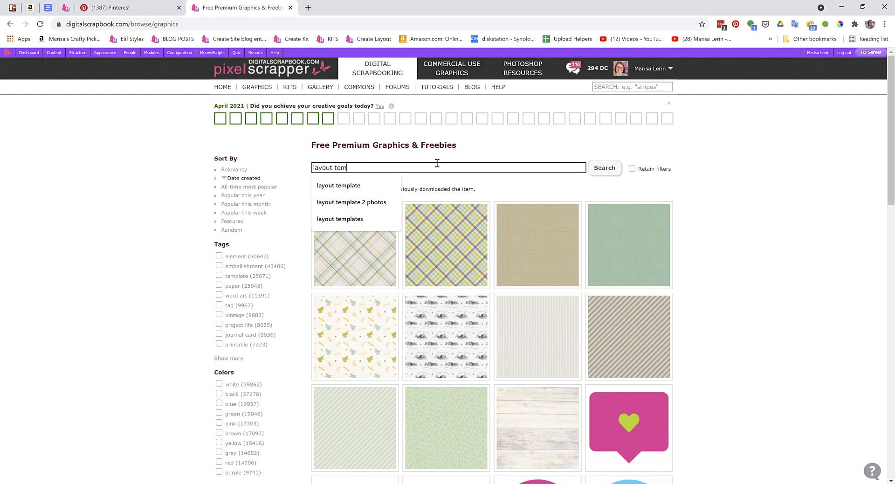
type("e")
key("Return")
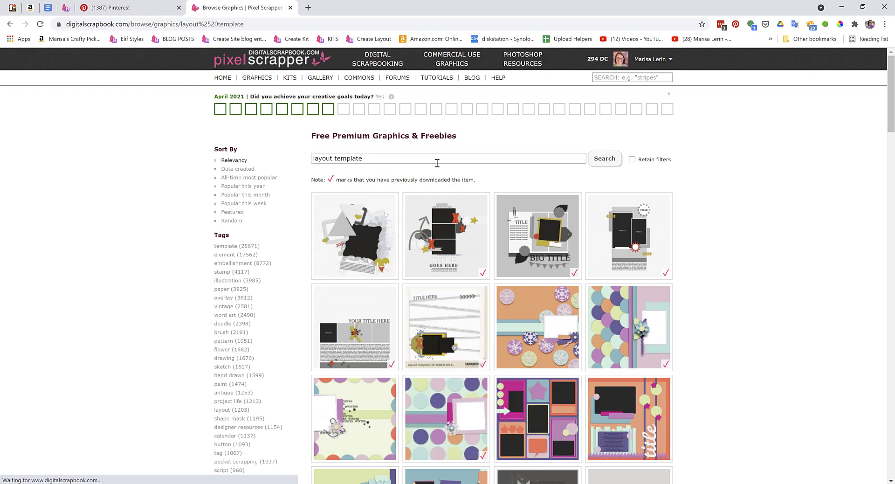
Scroll through the results and go on to the second page of templates.
scroll(534, 327, "down", 5)
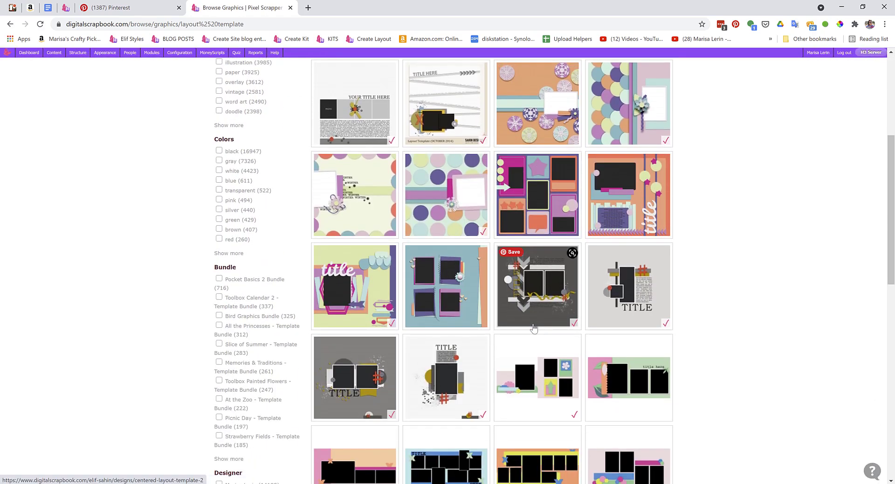
scroll(534, 328, "down", 6)
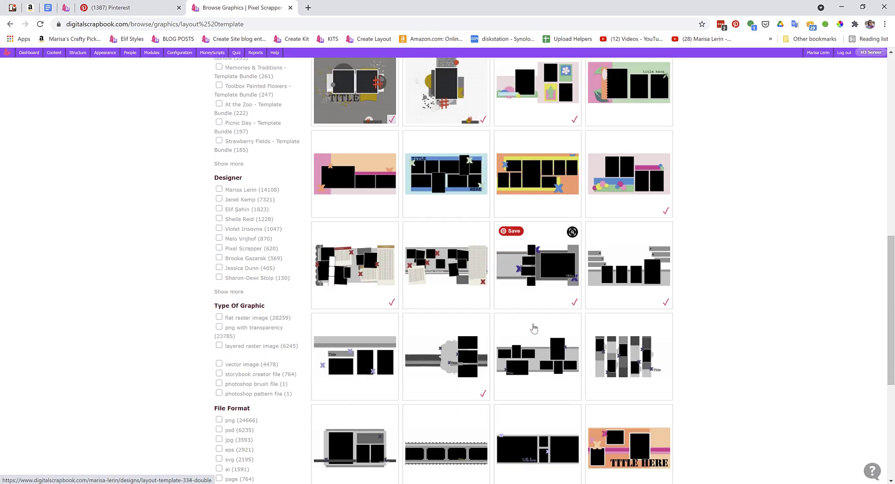
scroll(534, 328, "down", 5)
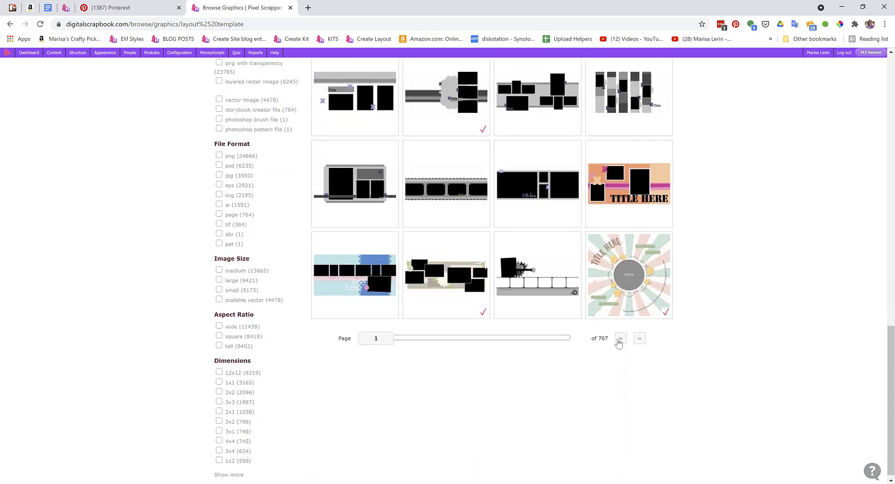
left_click(620, 339)
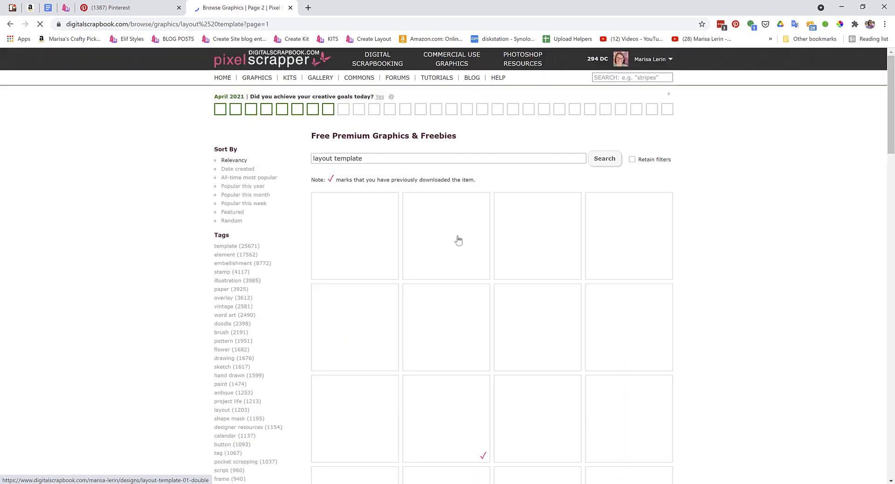
scroll(458, 240, "down", 5)
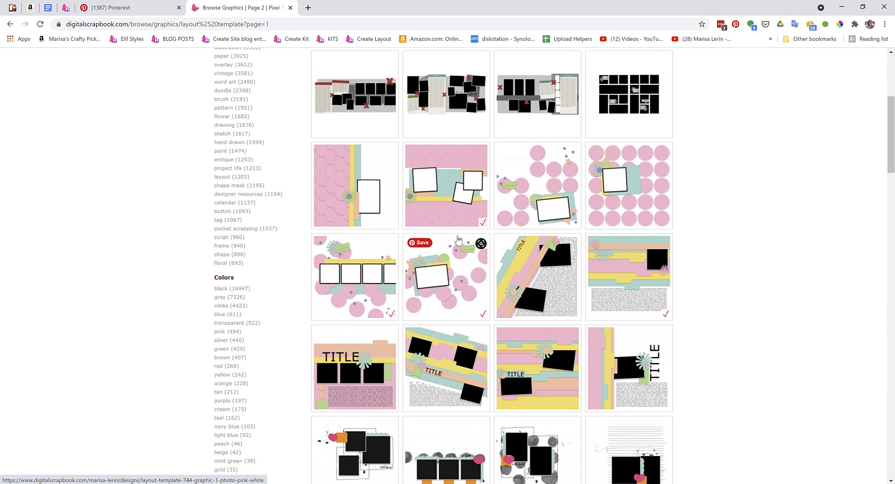
scroll(458, 240, "down", 1)
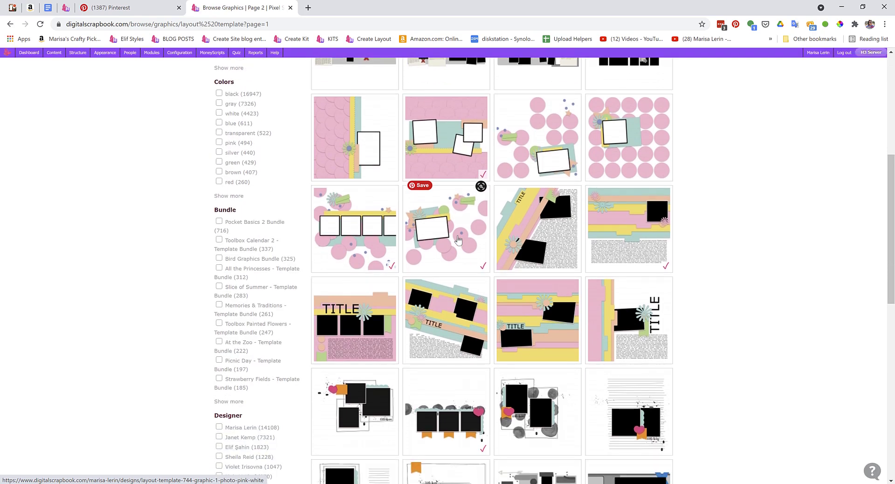
scroll(459, 239, "down", 5)
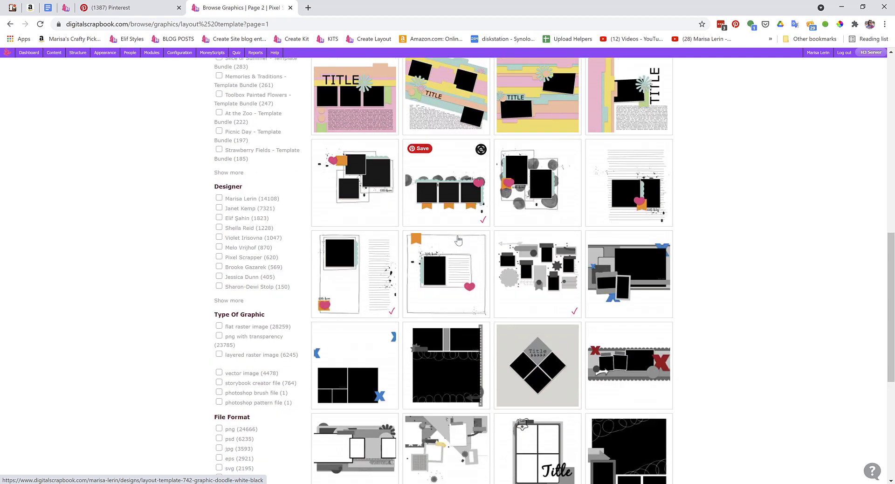
scroll(458, 240, "down", 4)
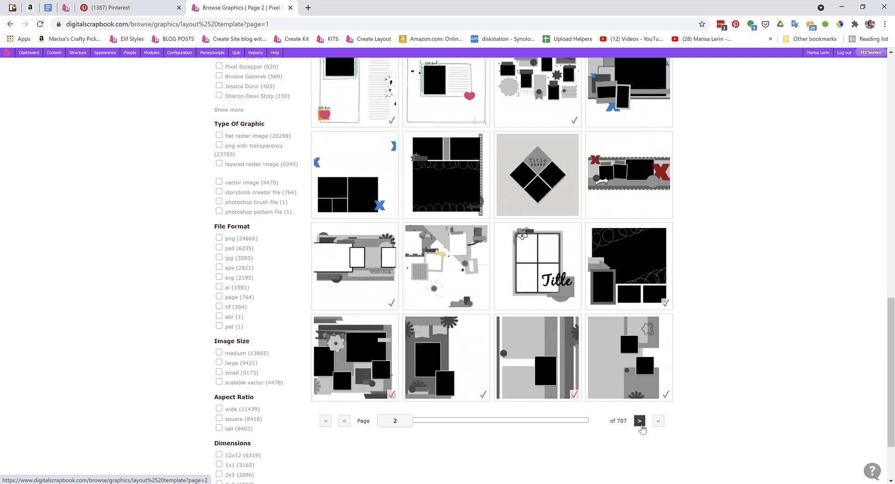
Download Layout Template 658 as a PSD and open it from Downloads in Photoshop.
left_click(640, 422)
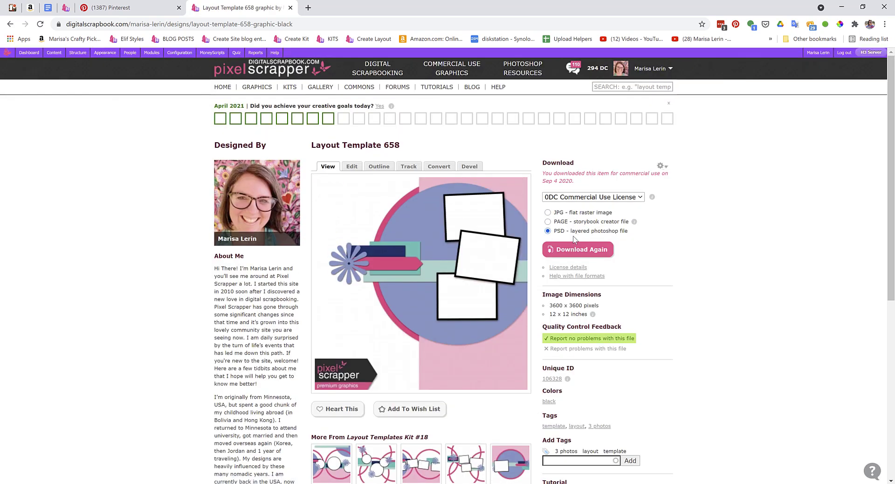
left_click(574, 253)
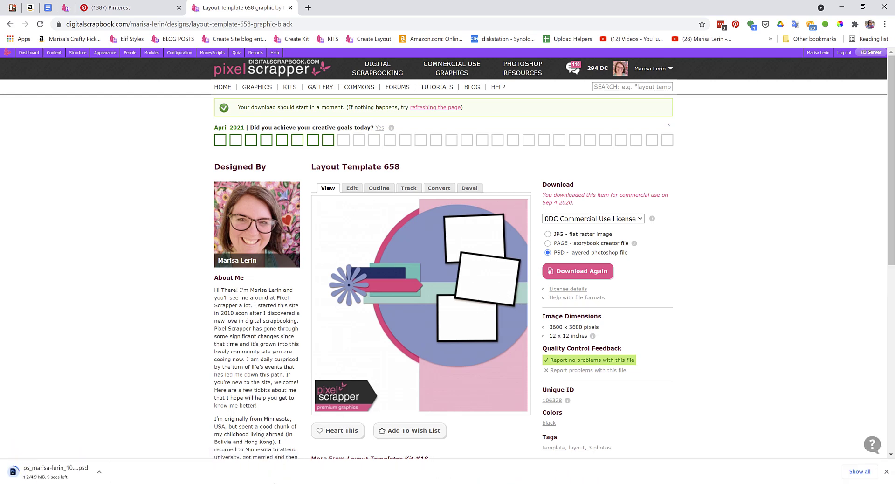
mouse_move(240, 483)
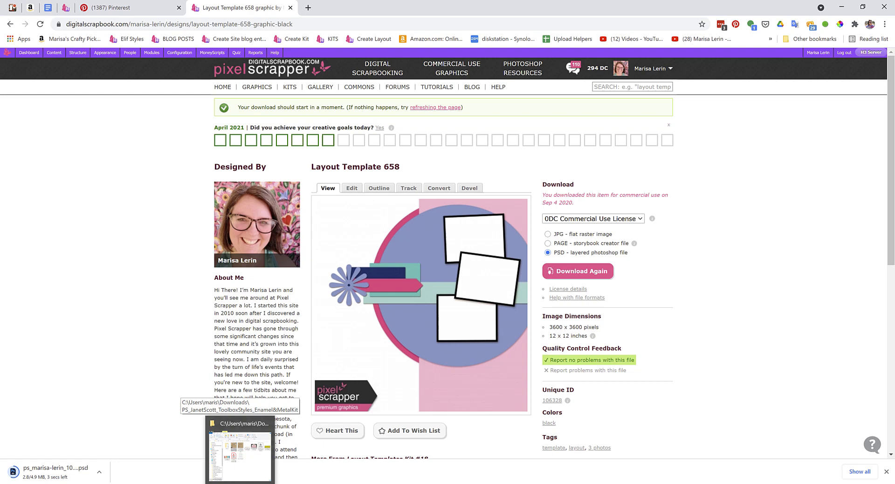
left_click(240, 450)
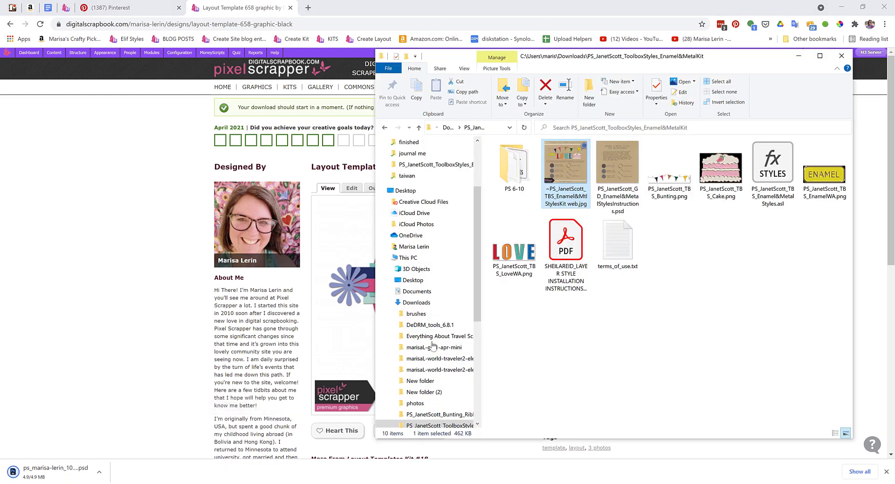
left_click(452, 127)
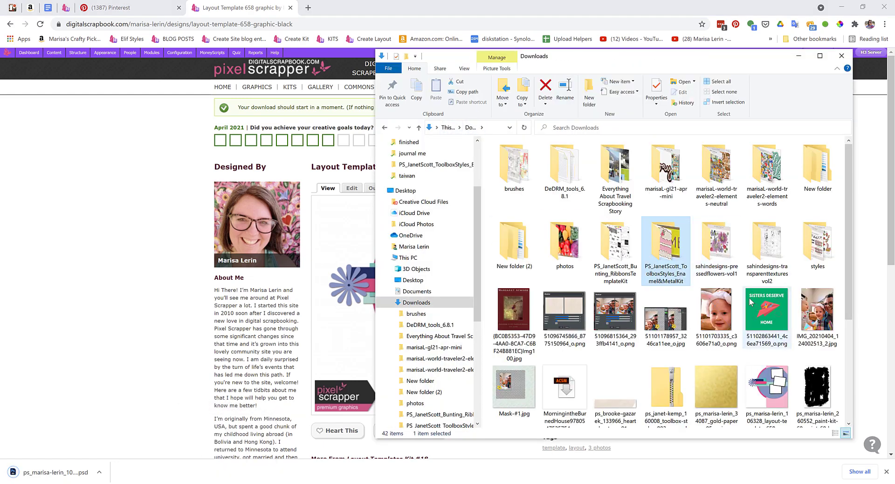
scroll(770, 298, "down", 2)
left_click(772, 298)
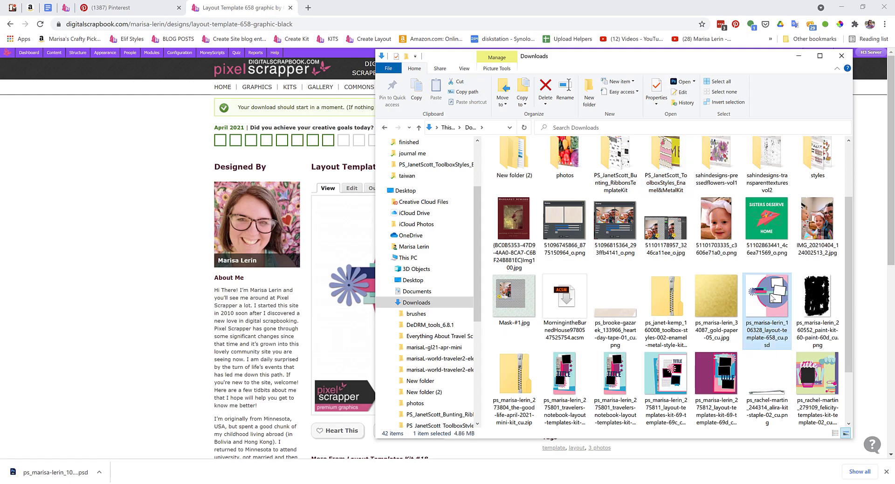
double_click(772, 298)
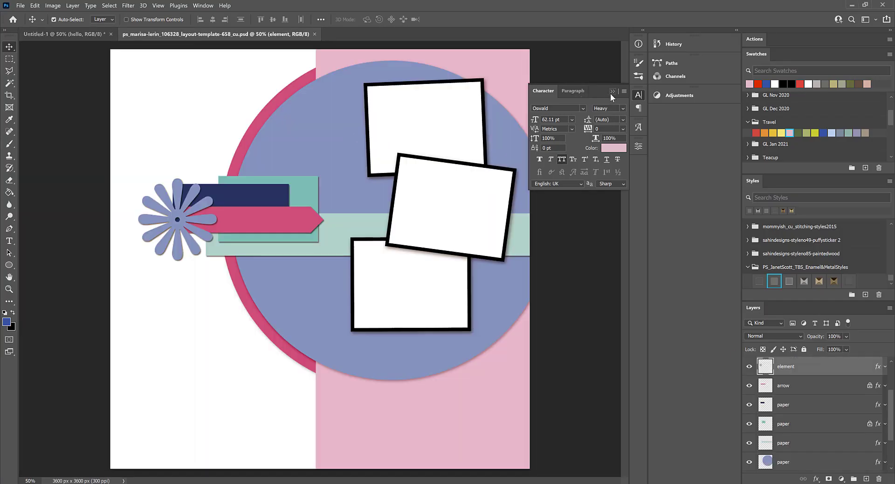
Resize the image to 10 inches wide with proportions linked, giving 3000 × 3000 px at 300 ppi.
left_click(612, 91)
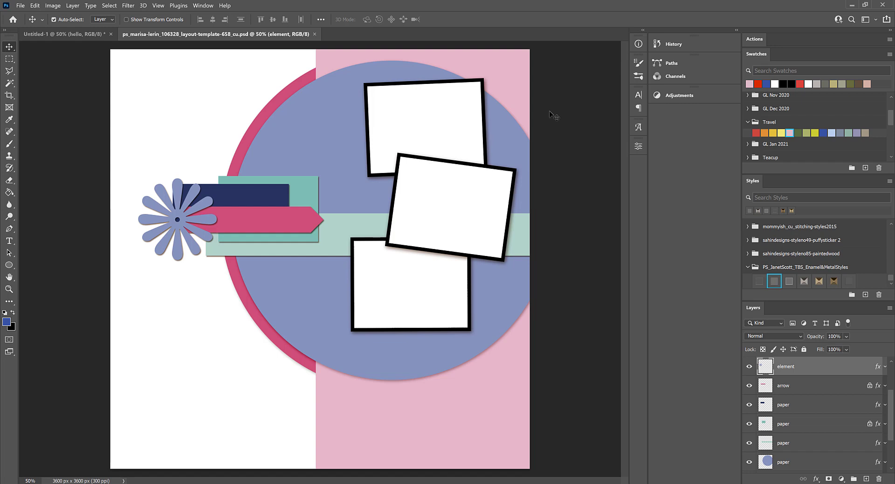
left_click(53, 5)
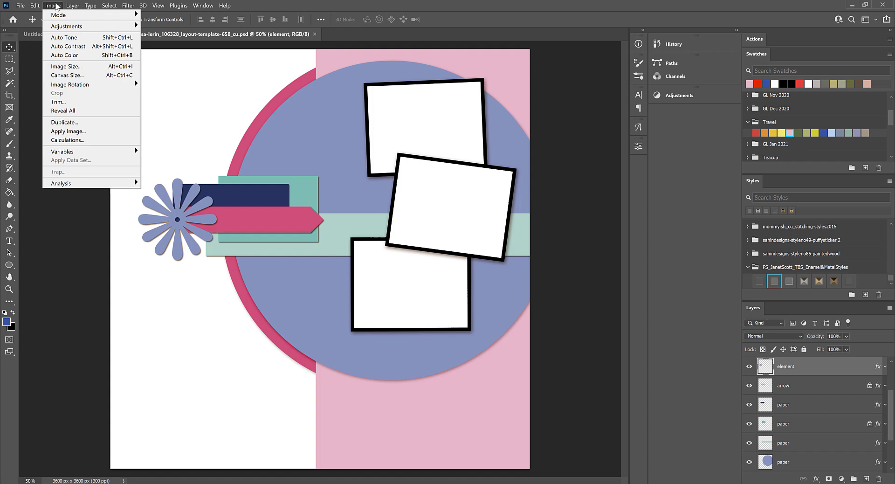
left_click(73, 66)
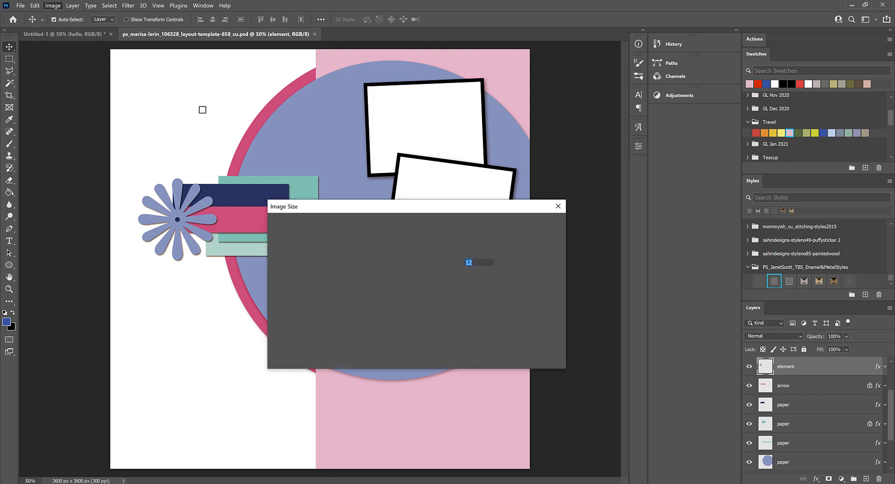
left_click_drag(391, 209, 393, 133)
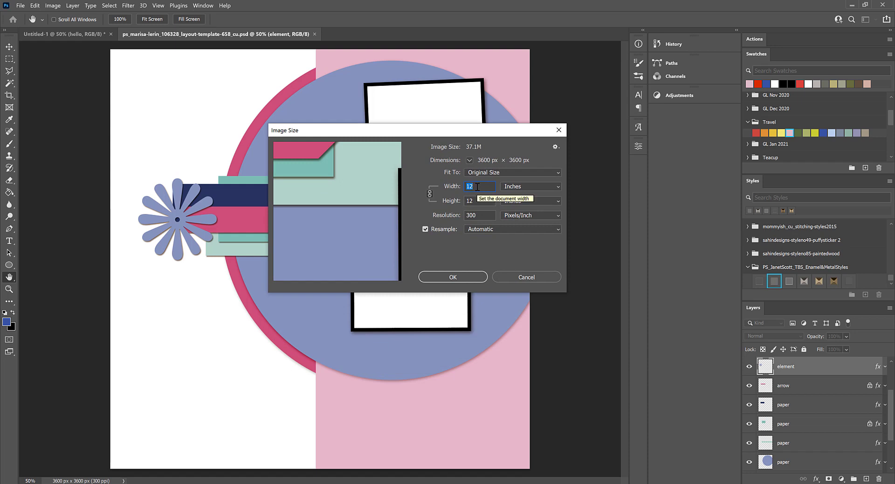
left_click_drag(484, 134, 483, 140)
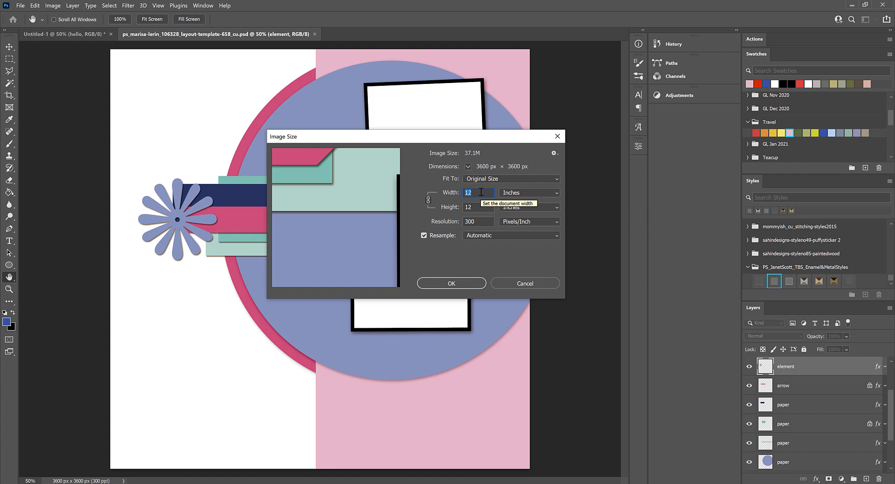
type("10")
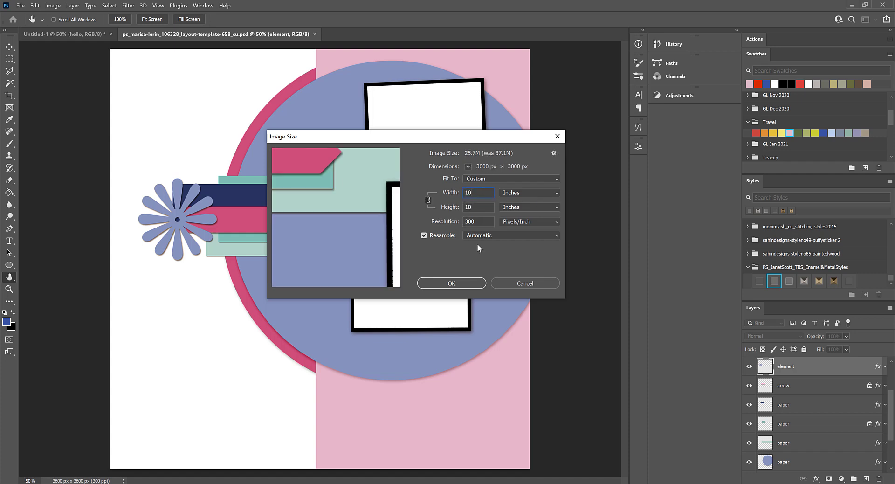
left_click(473, 285)
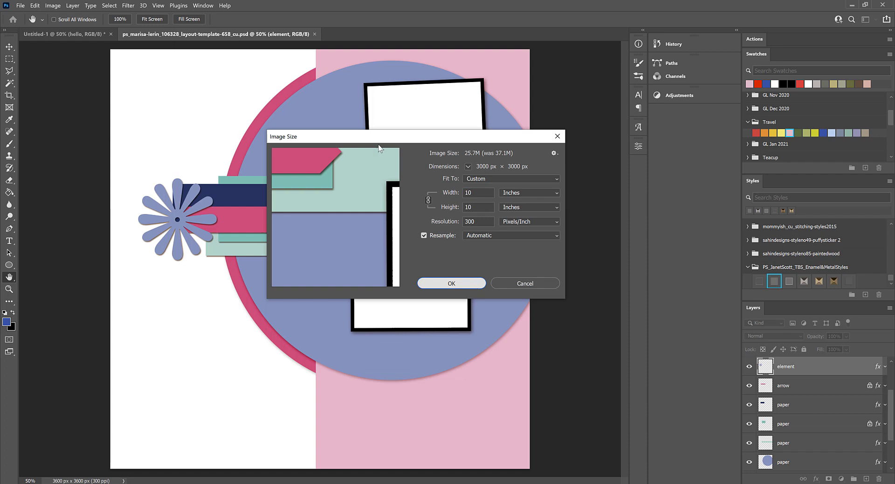
key("Return")
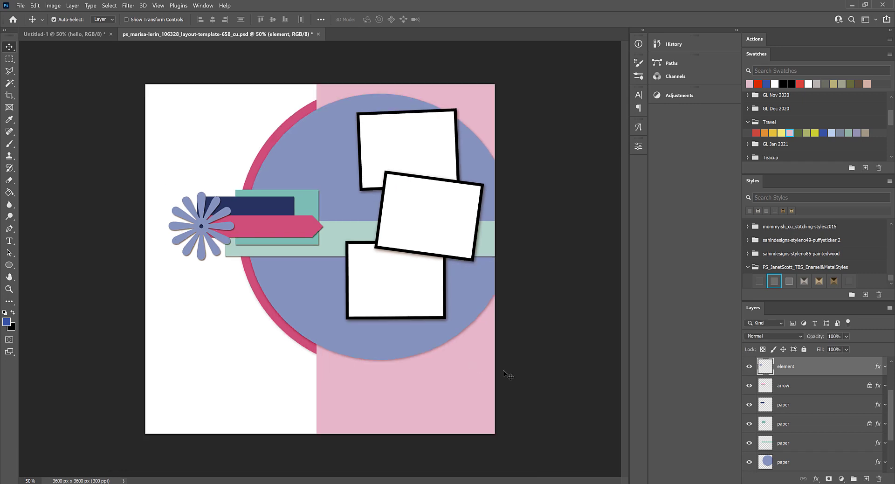
Set the canvas width to 8 inches anchored right, accepting that the left side is clipped.
left_click(55, 6)
left_click(69, 77)
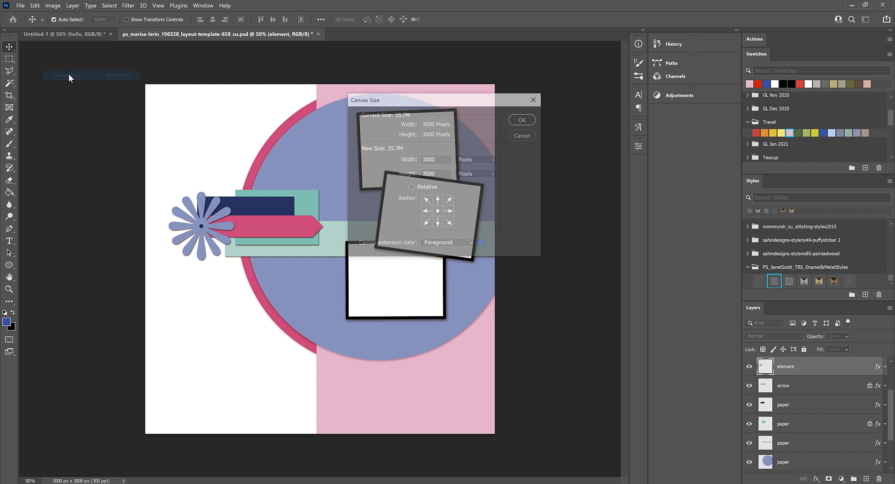
left_click(463, 160)
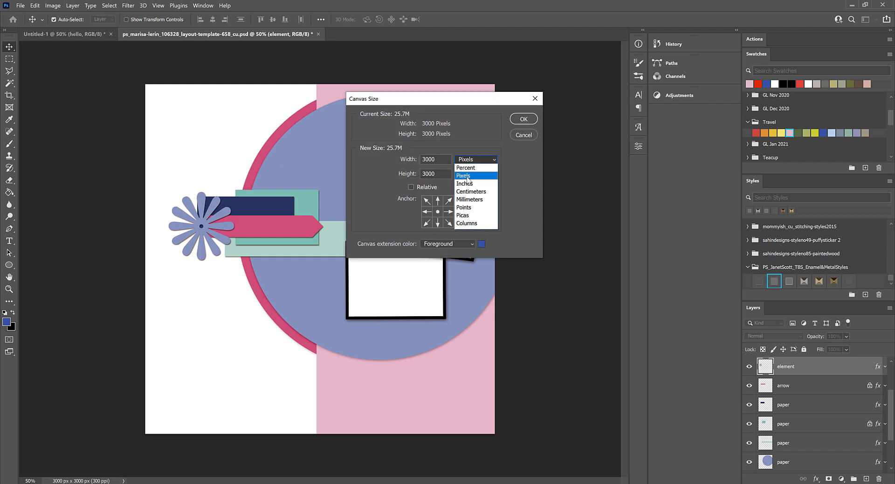
left_click(465, 180)
double_click(434, 160)
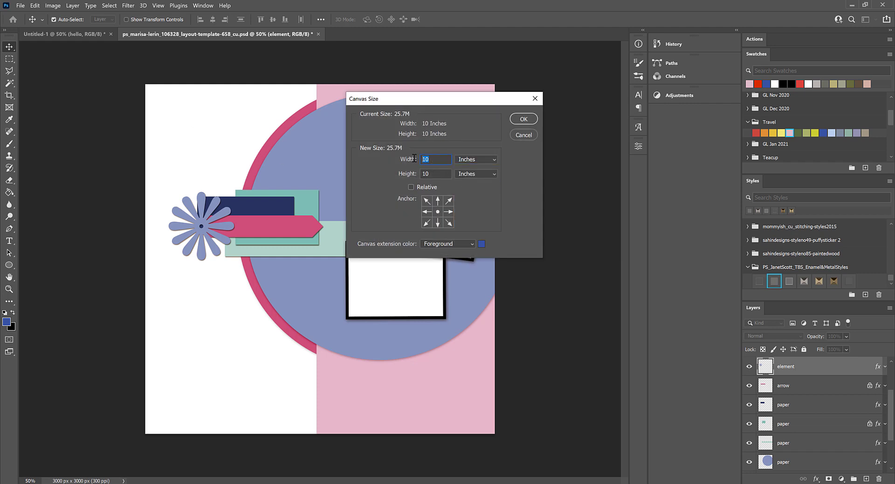
type("8")
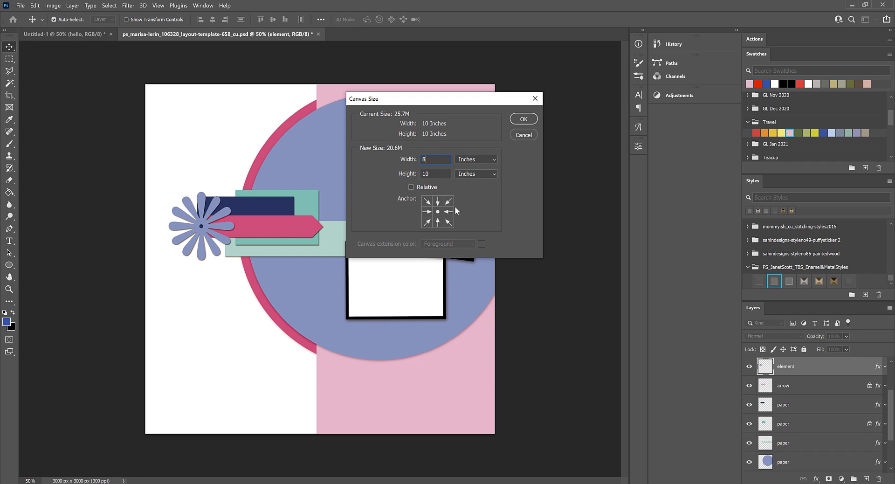
left_click_drag(495, 99, 599, 207)
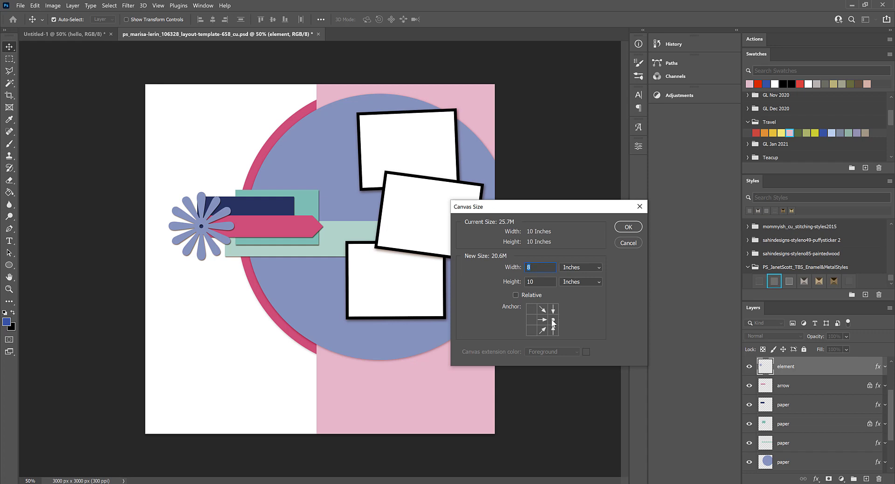
left_click(628, 227)
left_click(455, 195)
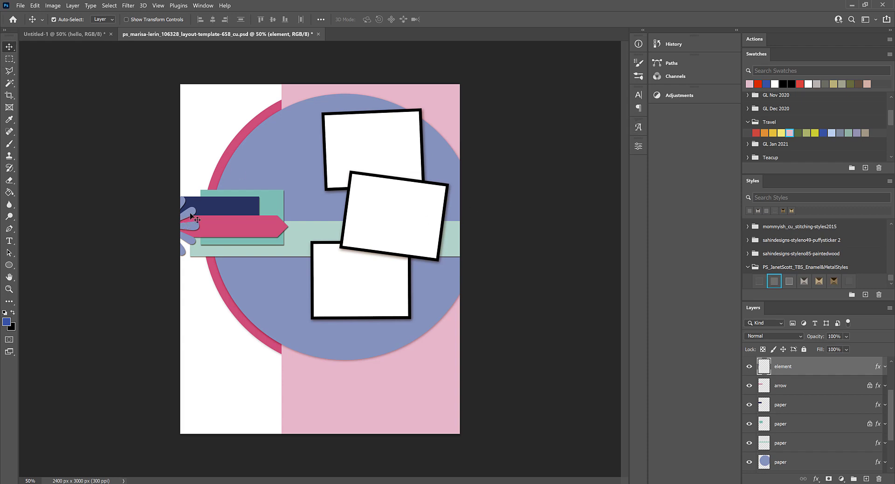
Select the flower, navy paper, arrow and teal paper layers and move them right onto the page.
left_click(221, 212, "shift")
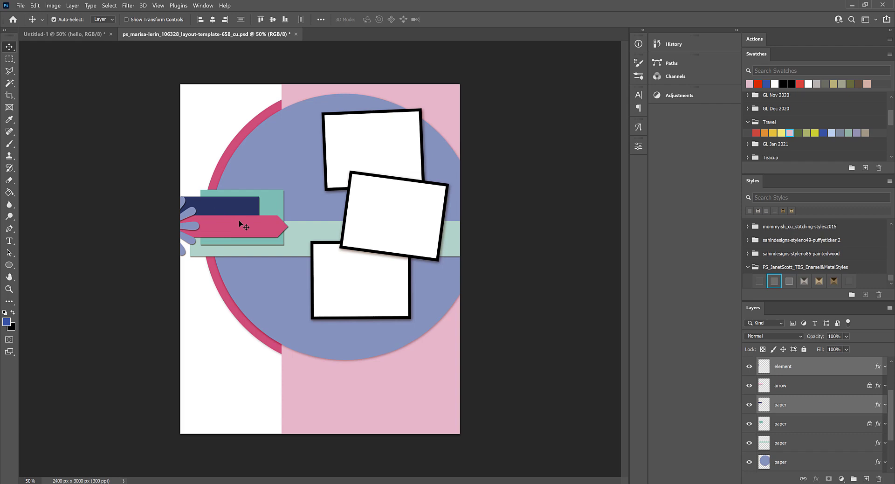
left_click(241, 226, "shift")
left_click(277, 205, "shift")
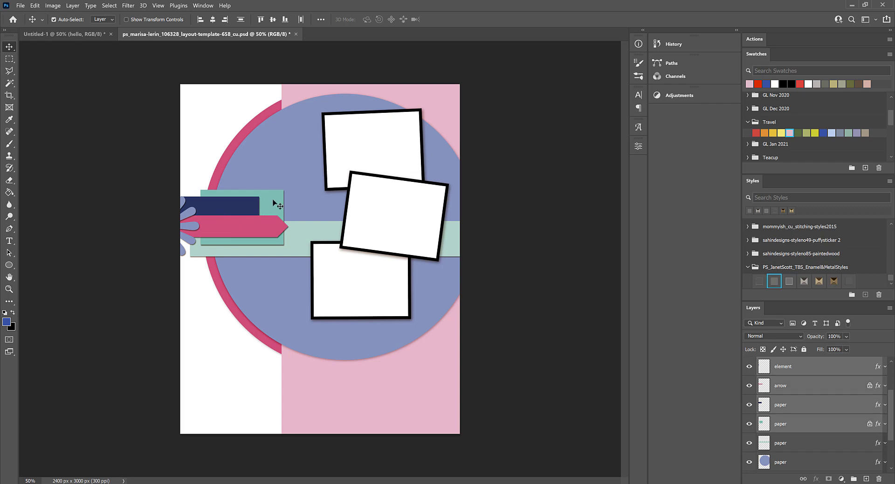
left_click_drag(273, 200, 319, 202)
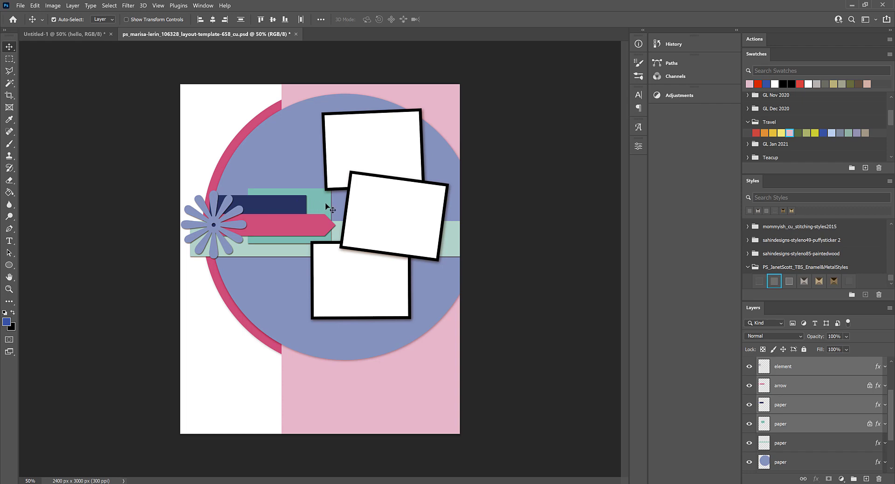
Slide the teal paper back left behind the flower, then select the navy paper, arrow and mint paper layers.
left_click(204, 134)
left_click_drag(324, 206, 272, 201)
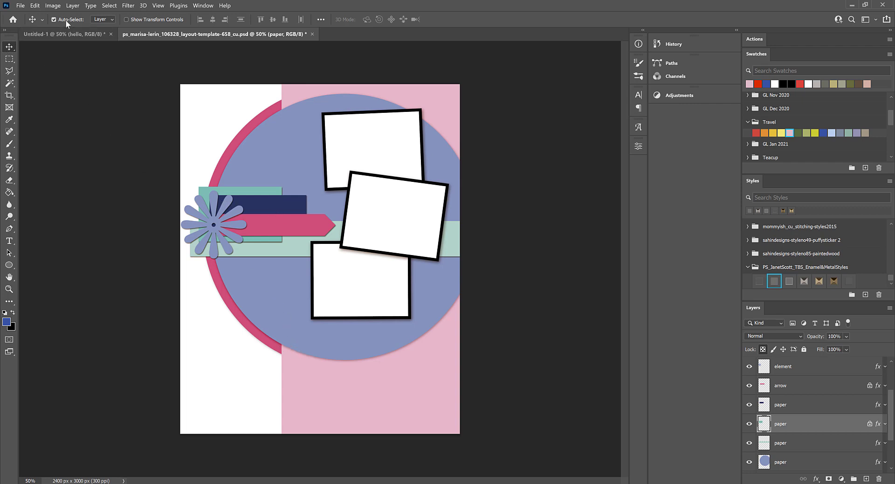
left_click(288, 204)
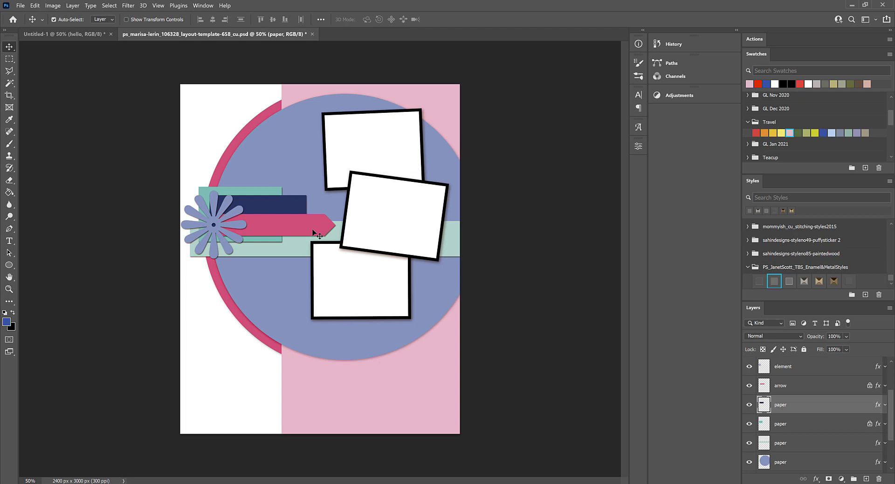
left_click(317, 234, "shift")
left_click(305, 252, "shift")
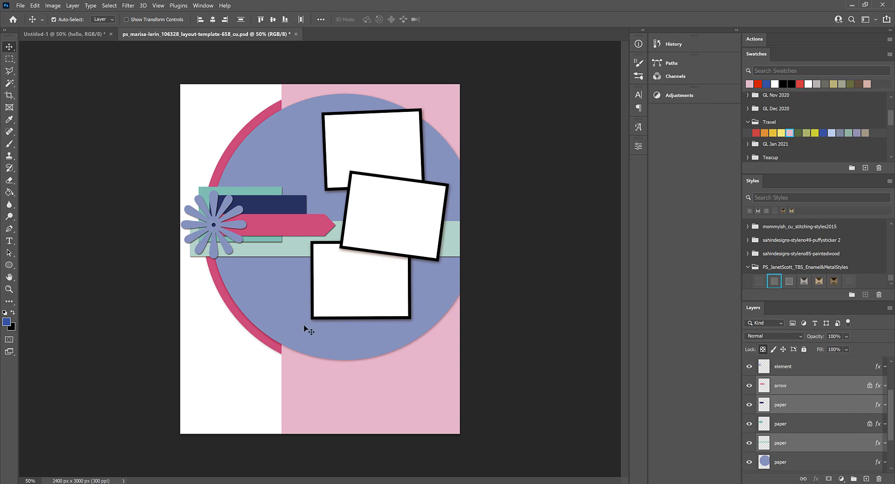
Open the felicity templates kit template-02 PSD from the Downloads folder in Photoshop.
key("alt+Tab")
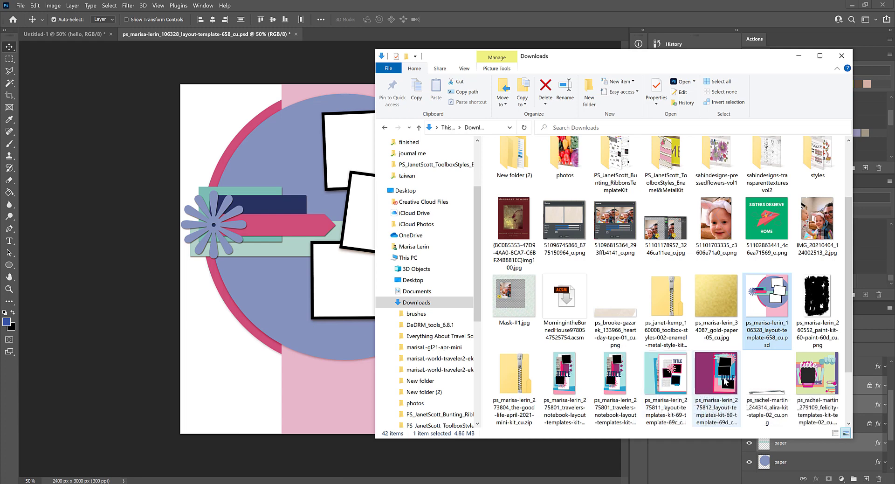
left_click(817, 382)
double_click(817, 382)
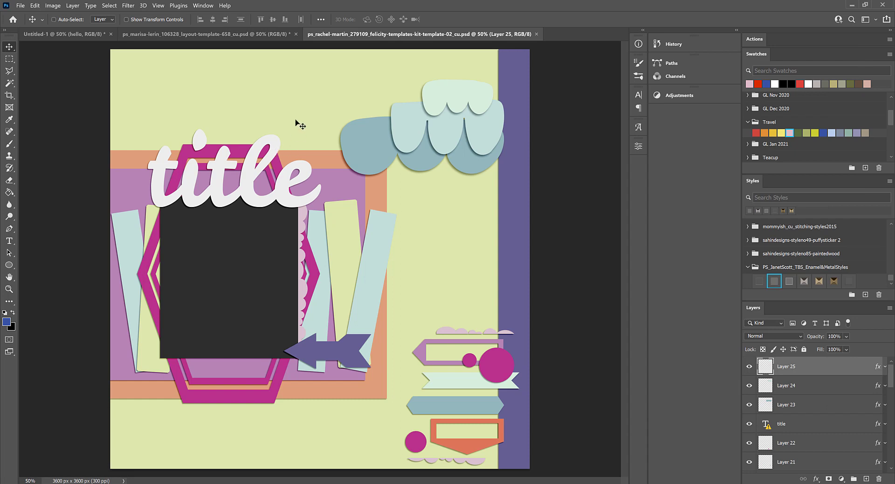
Resize the template to 10 inches, dismissing the missing-font warning without transforming the text.
key("ctrl+alt+i")
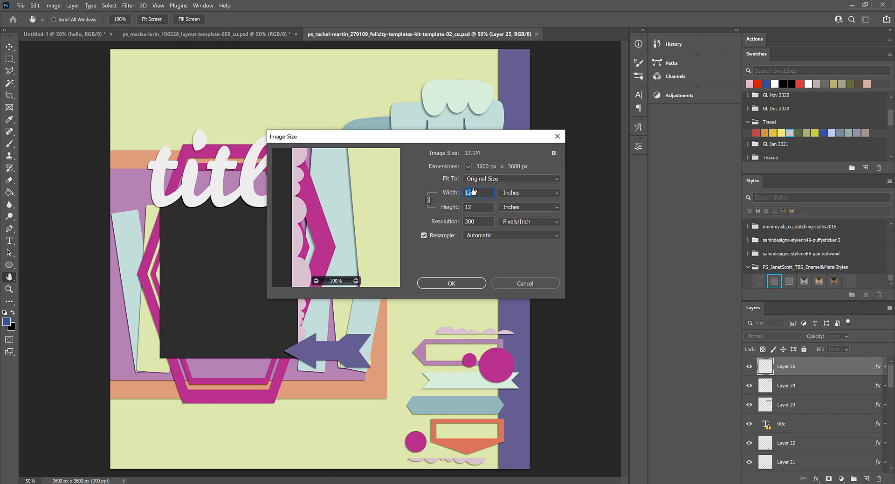
type("10")
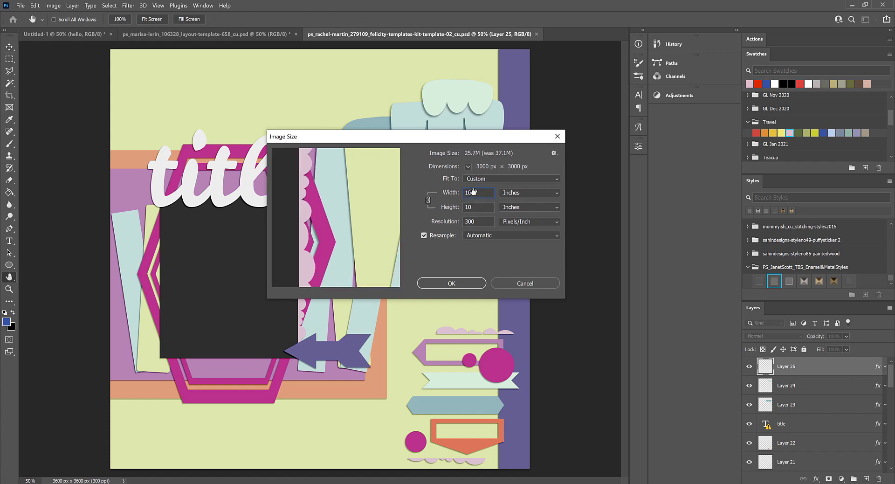
key("Return")
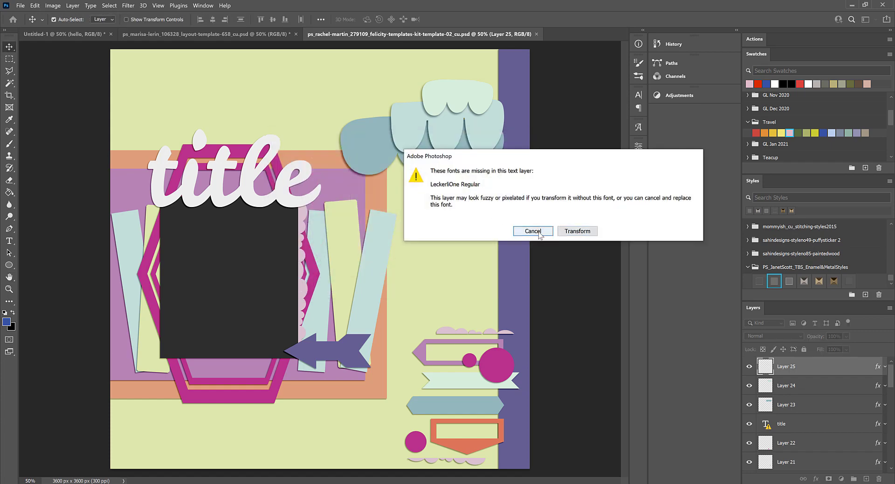
left_click(537, 232)
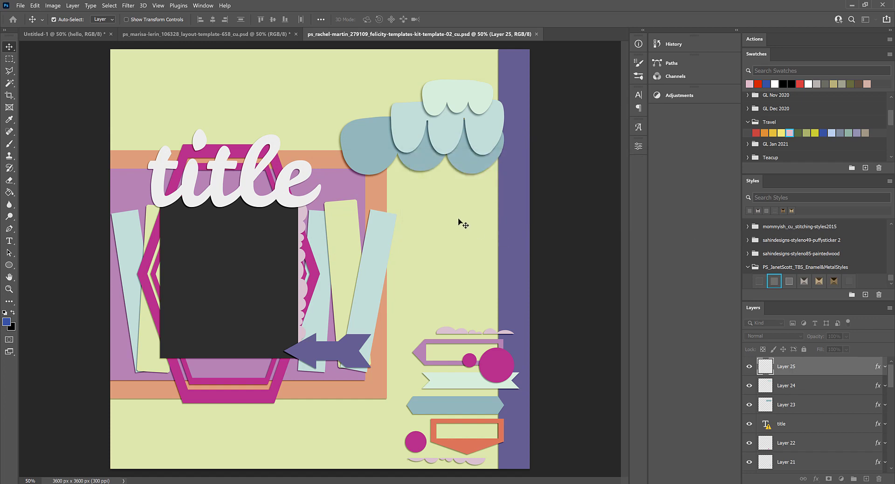
Rasterize the title text layer and recheck the Image Size settings.
right_click(798, 429)
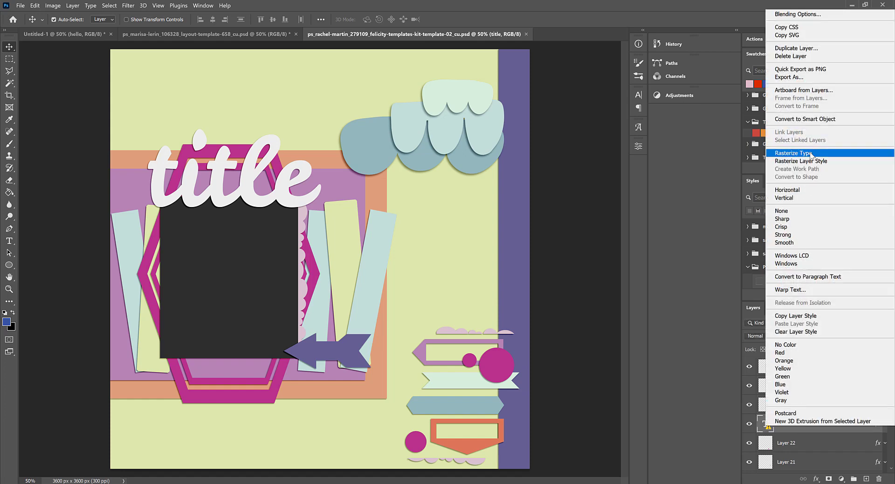
left_click(813, 153)
key("ctrl+alt+i")
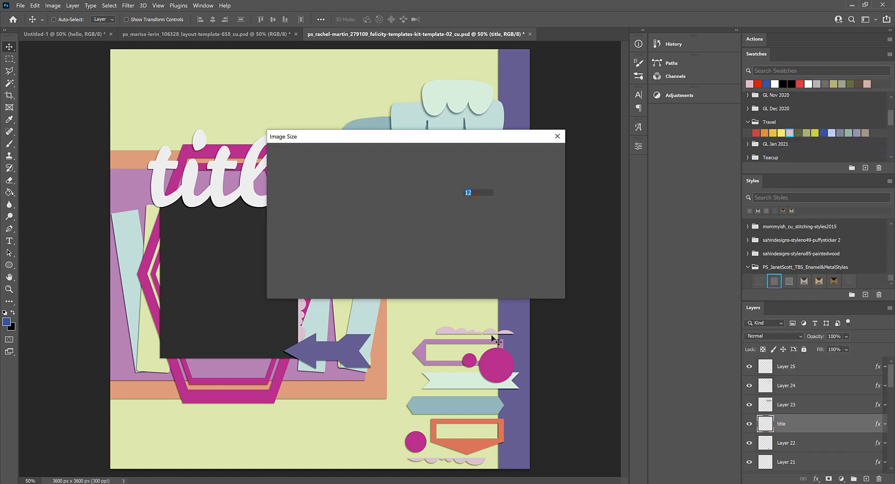
key("Escape")
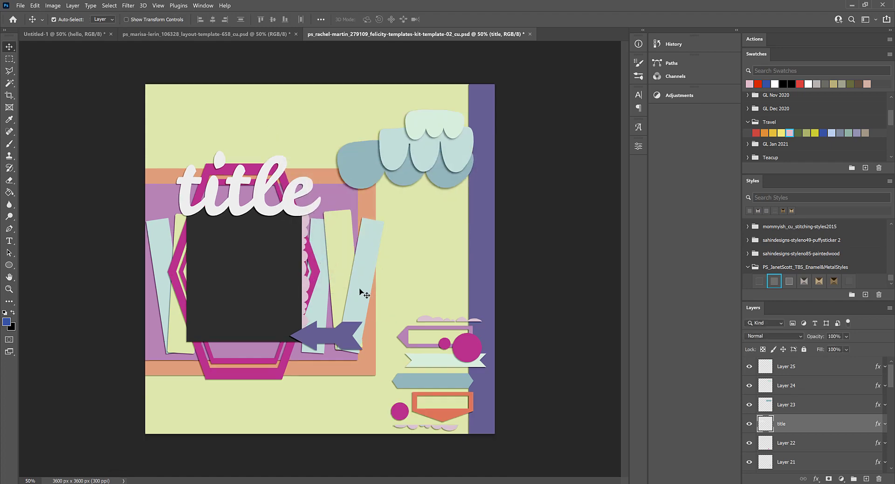
Set the canvas to 8 inches wide in inches, anchored left-middle, accepting the right-side clipping.
key("ctrl+alt+c")
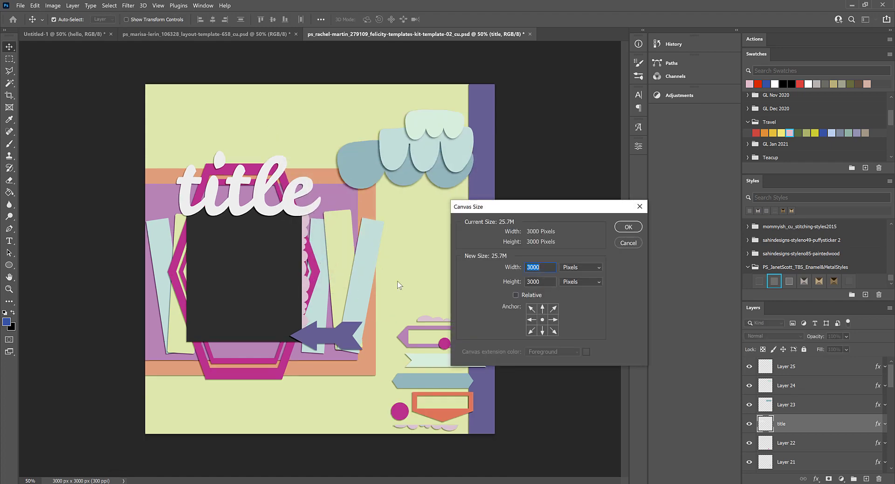
key("Tab")
key("alt+Down")
key("Down")
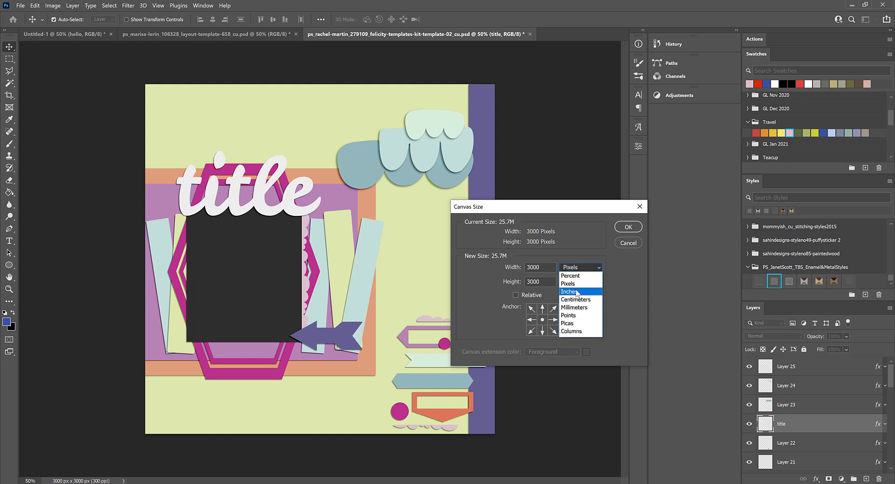
key("Return")
double_click(528, 267)
type("8")
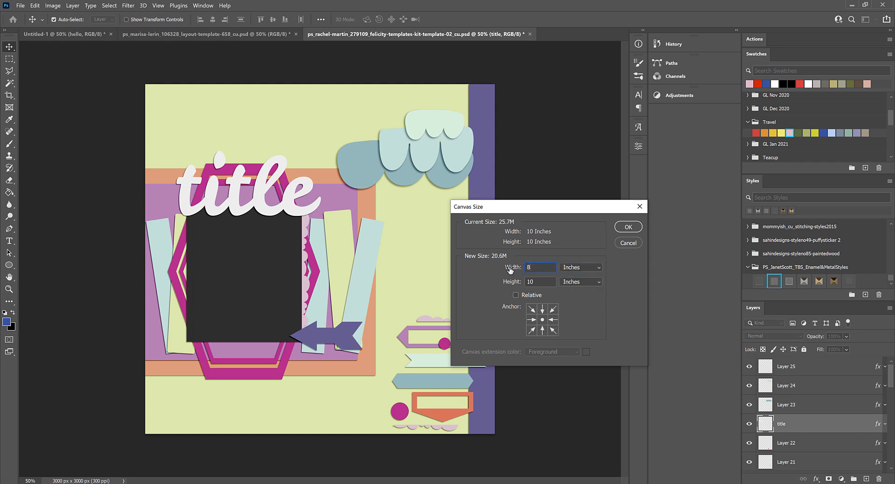
key("Return")
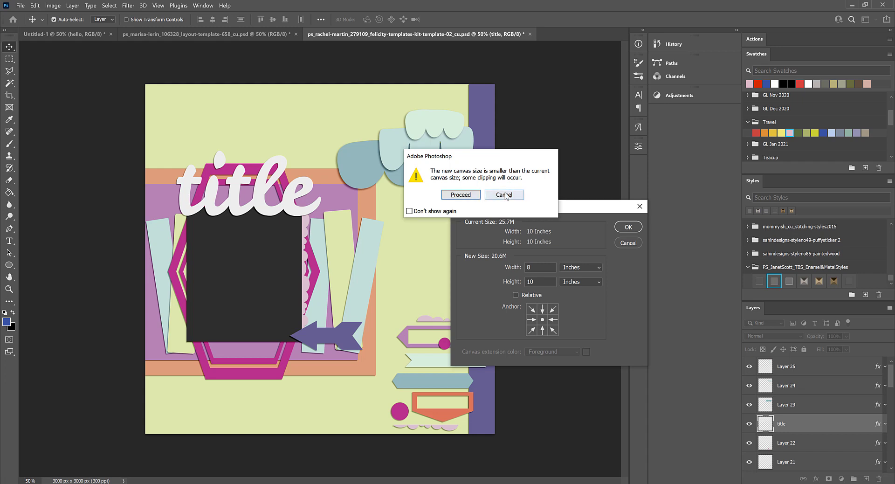
left_click(507, 195)
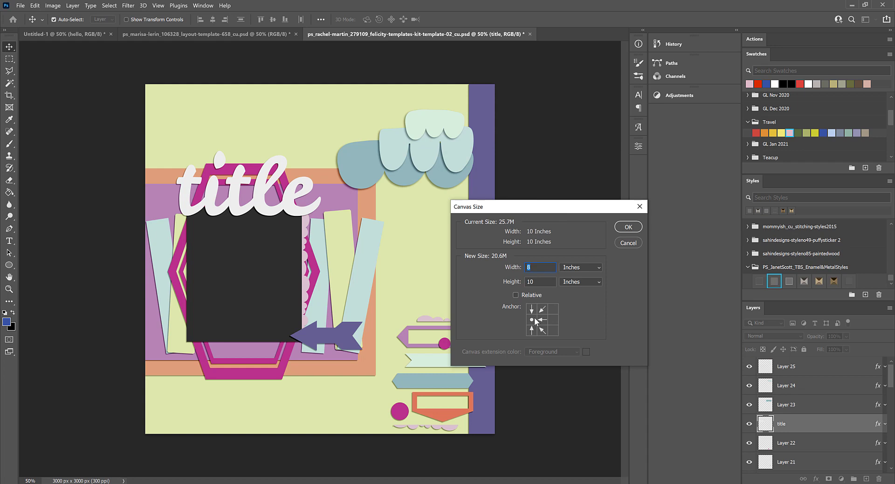
left_click(630, 227)
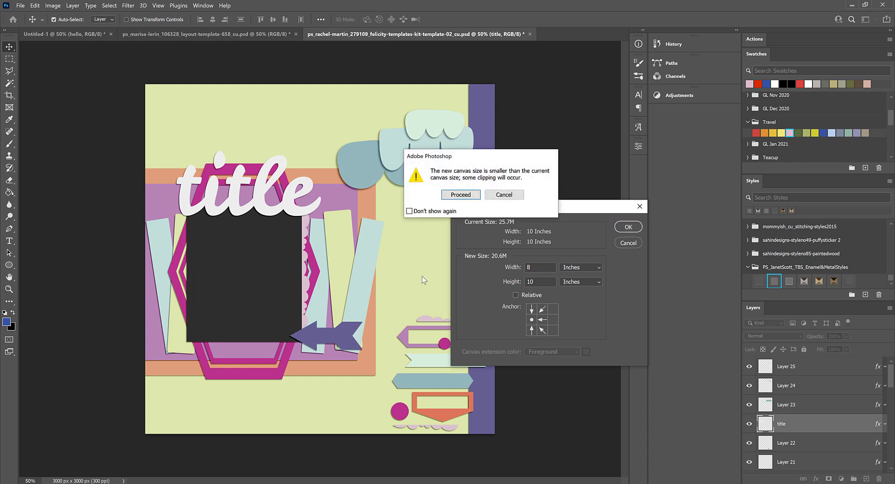
left_click(455, 194)
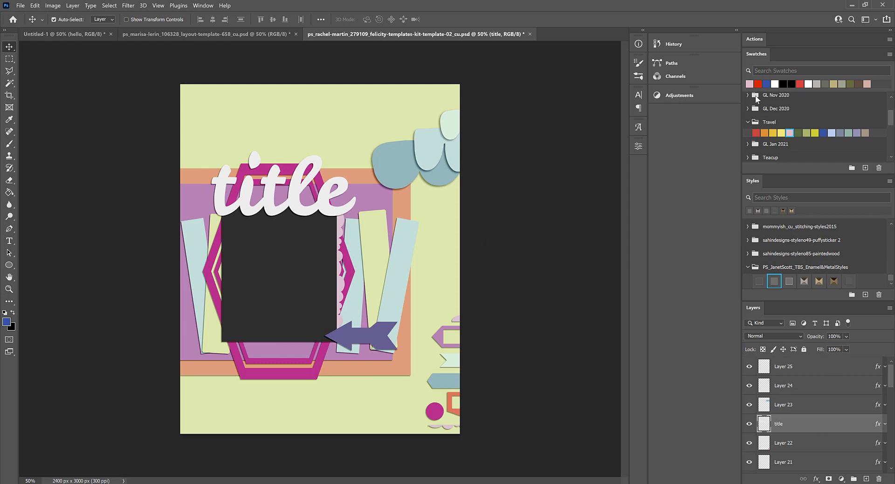
Collapse the Styles and Swatches panels to show more of the layer list.
double_click(753, 181)
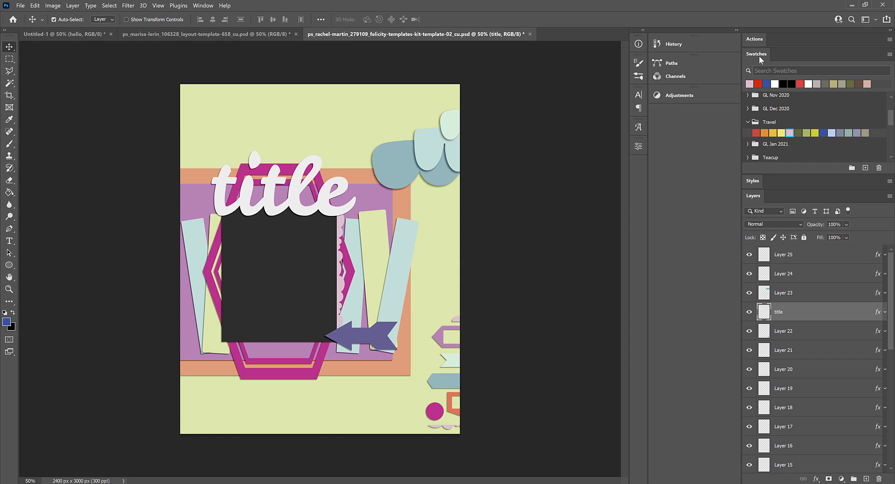
double_click(756, 53)
scroll(802, 397, "down", 5)
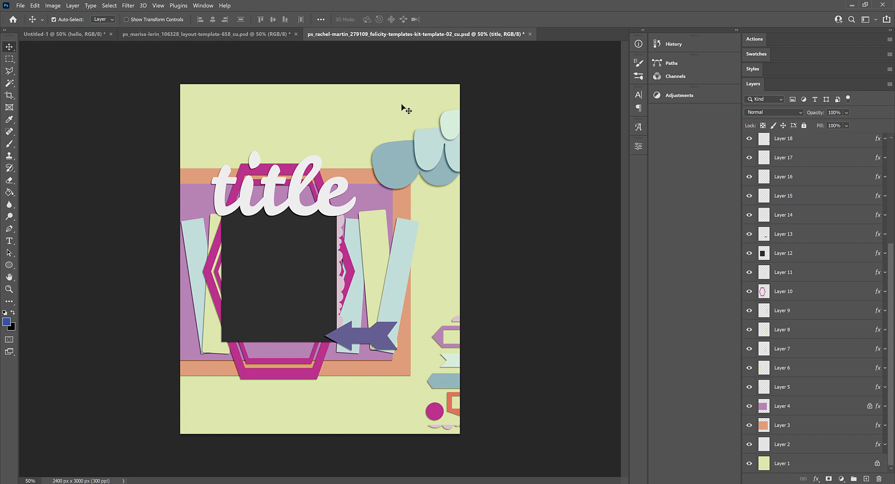
Undo the accidental background move, fully lock the green background layer, and select the top-right clouds.
mouse_move(401, 106)
left_mouse_down()
mouse_move(455, 158)
mouse_move(395, 114)
mouse_move(404, 114)
left_mouse_up()
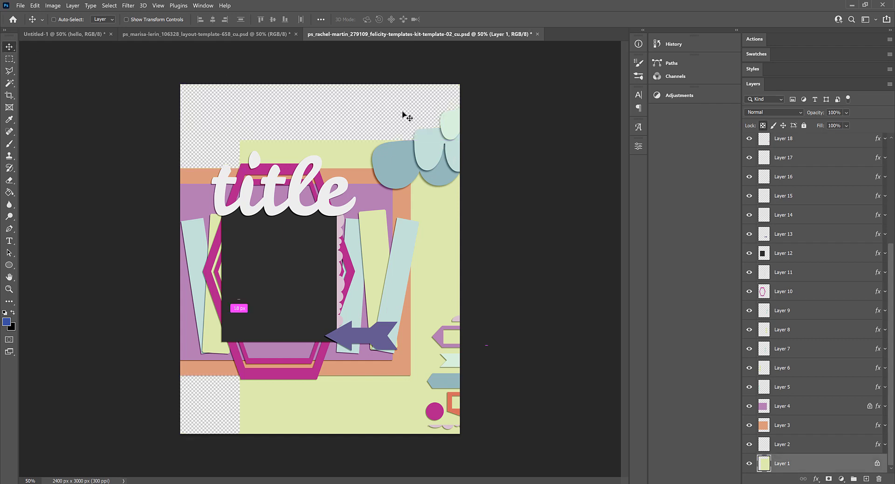
key("ctrl+z")
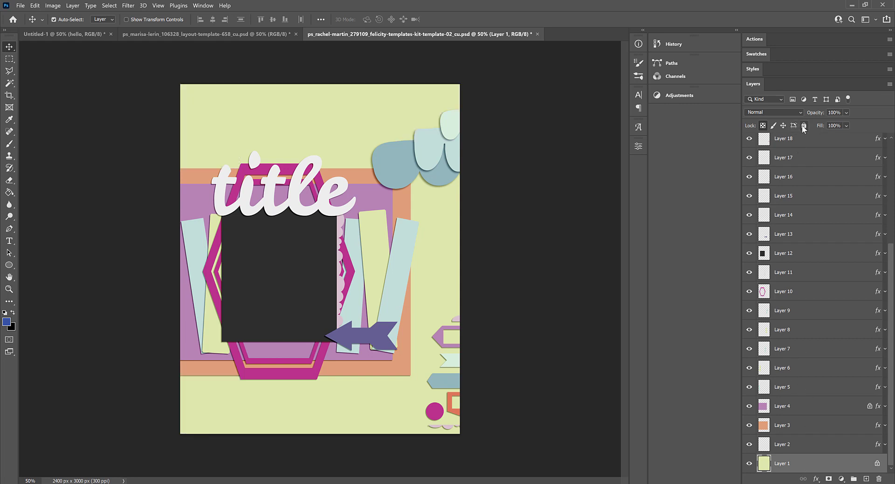
left_click(804, 126)
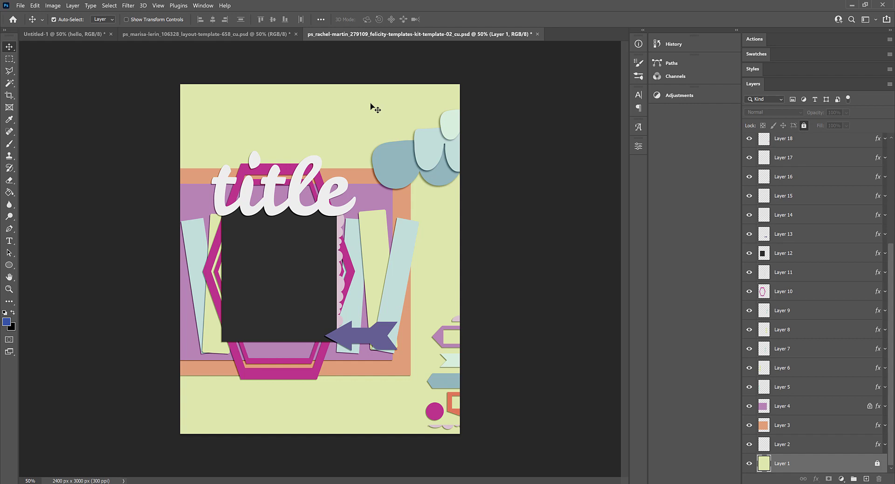
left_click_drag(383, 118, 423, 136)
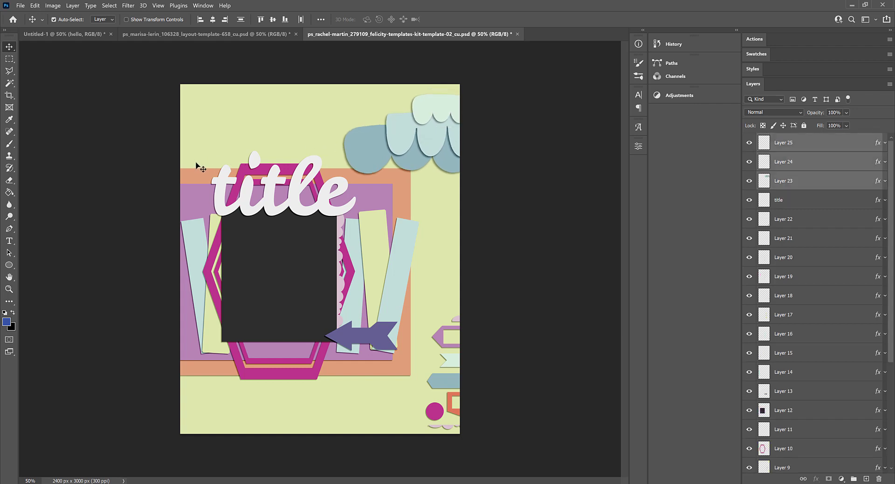
Move the title, photo frame and strips, then the right-edge tags, left onto the page.
left_click_drag(196, 162, 396, 409)
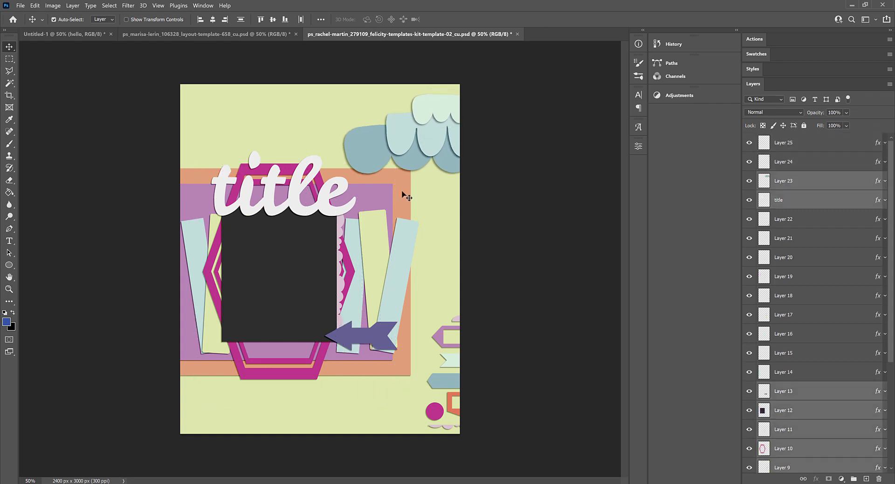
left_click(365, 135, "shift")
left_click_drag(374, 258, 364, 257)
left_click_drag(421, 304, 498, 449)
left_click_drag(450, 367, 353, 365)
Drag the purple stripe layer onto the page's right edge.
left_click(385, 366)
scroll(796, 406, "down", 2)
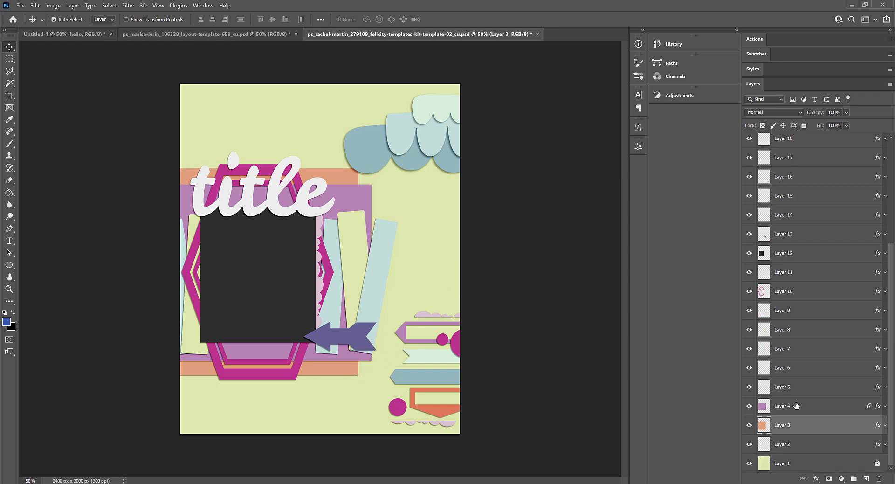
left_click(795, 447)
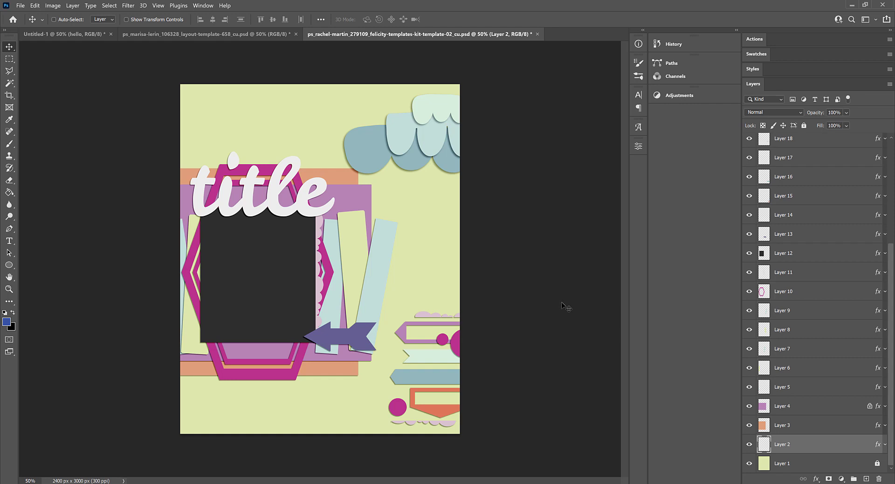
left_click_drag(566, 305, 496, 304)
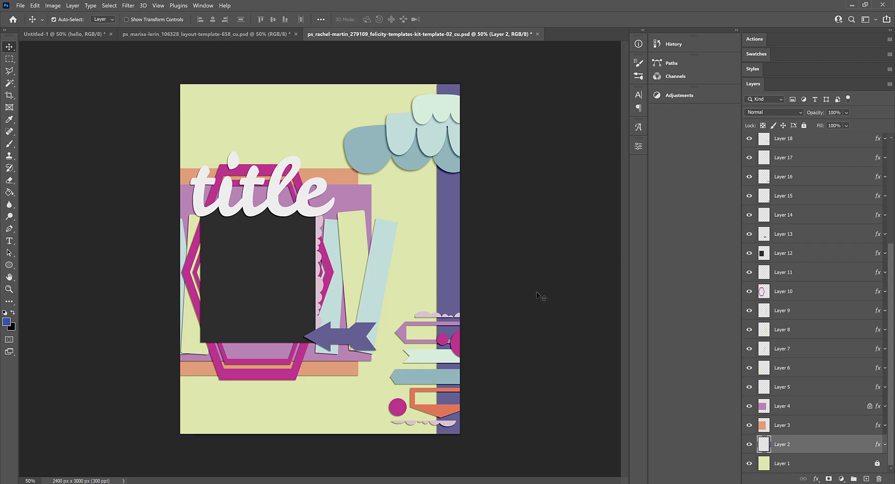